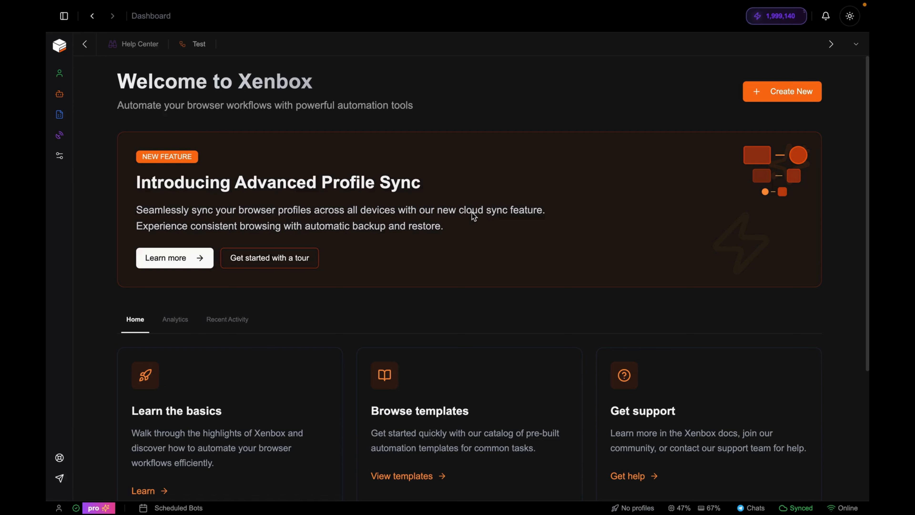
- Open the Test workflow to view its browser-launch, form-filling, click and delay nodes
left_click(188, 52)
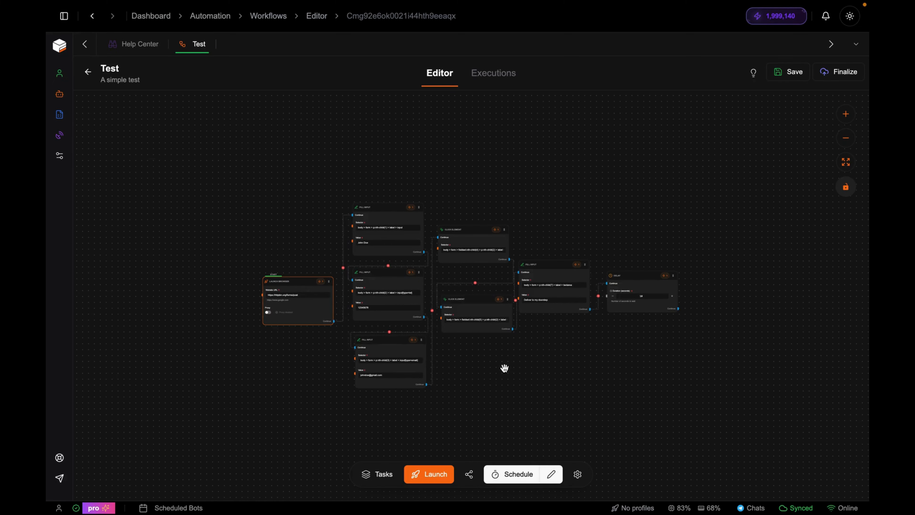
- Compare the workflow's nodes with the httpbin.org/forms/post order form, then open Schedule
scroll(504, 368, "up", 3)
key("ctrl+Left")
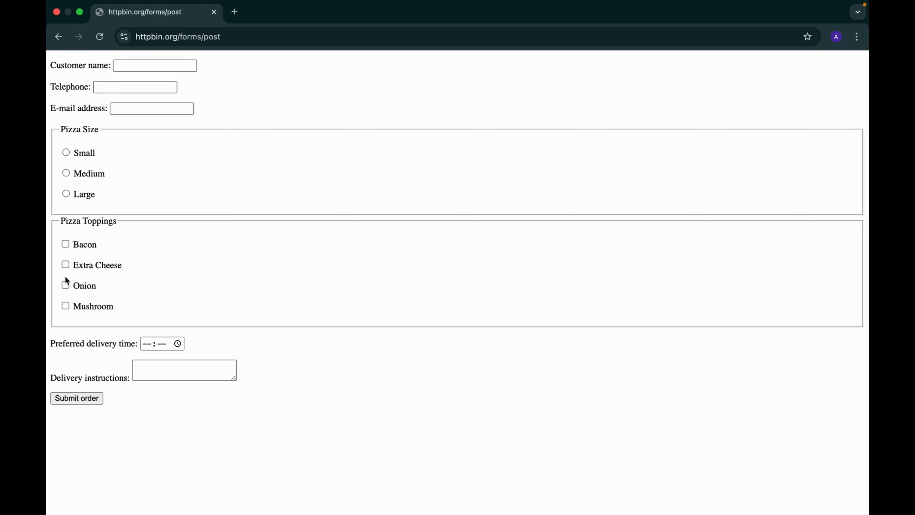
left_click(151, 366)
key("ctrl+Right")
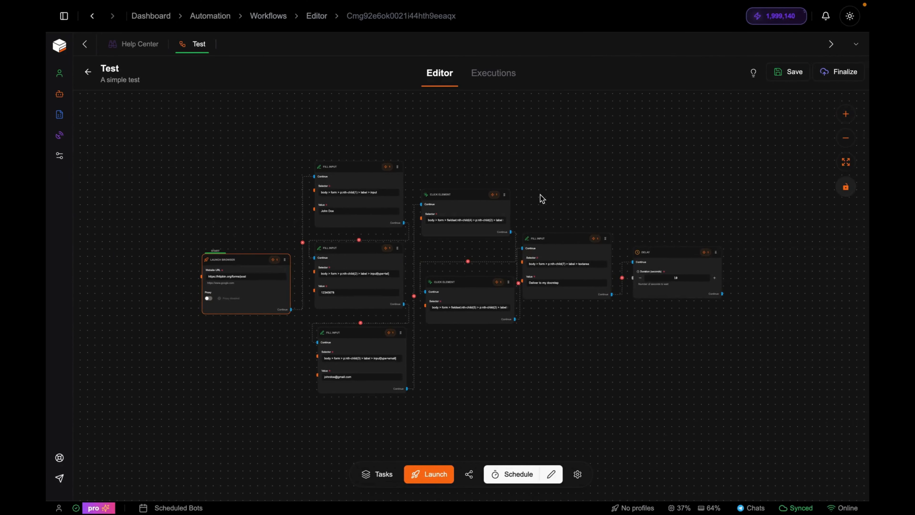
key("ctrl+Left")
key("ctrl+Right")
key("ctrl+Left")
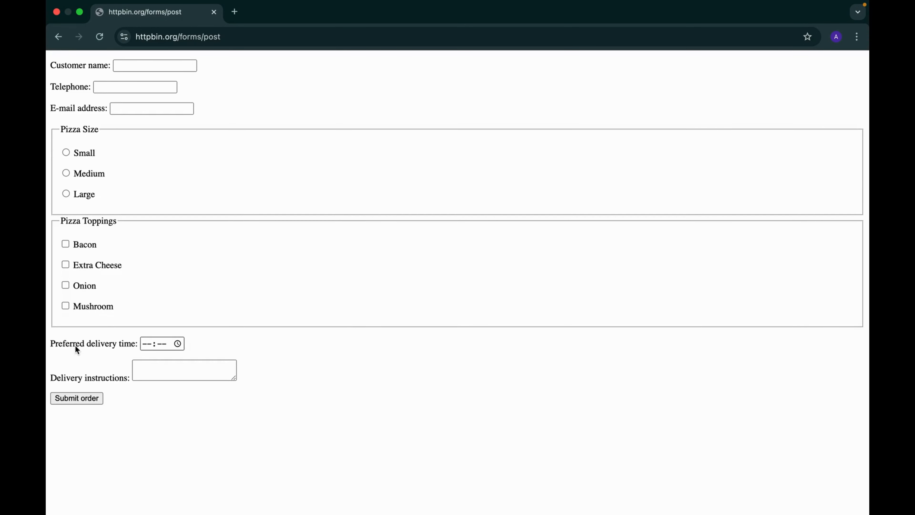
key("ctrl+Right")
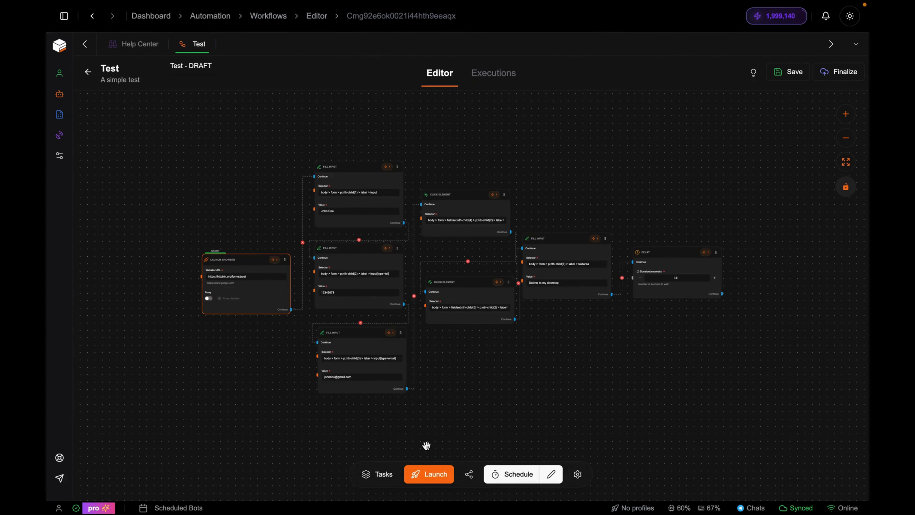
left_click(517, 475)
- Clear Max Executions from 100 to Unlimited and close the scheduling dialog
scroll(428, 249, "down", 1)
scroll(428, 248, "up", 1)
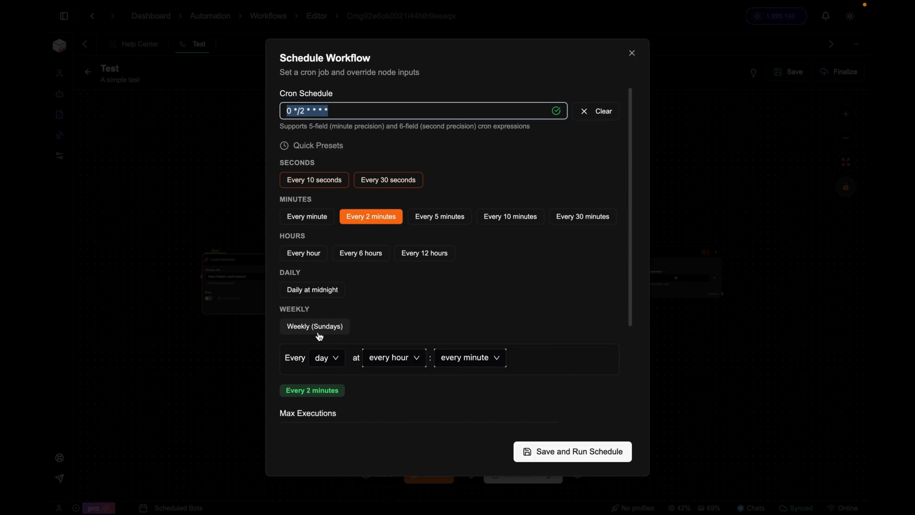
scroll(431, 386, "down", 4)
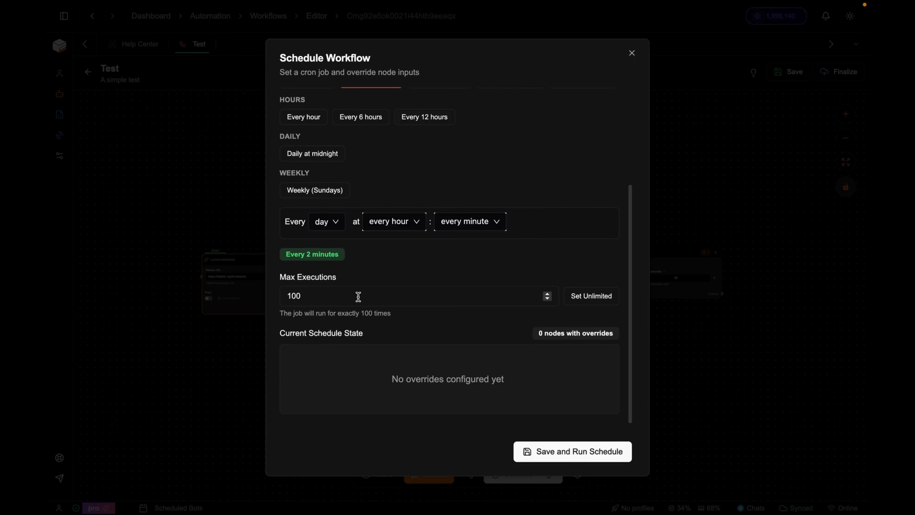
left_click(330, 303)
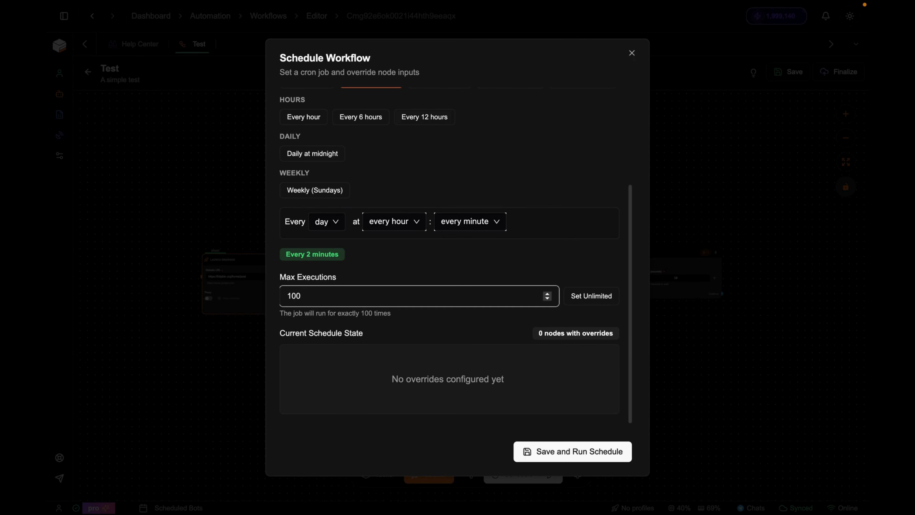
key("BackSpace")
key("BackSpace")
scroll(306, 344, "up", 1)
left_click(245, 345)
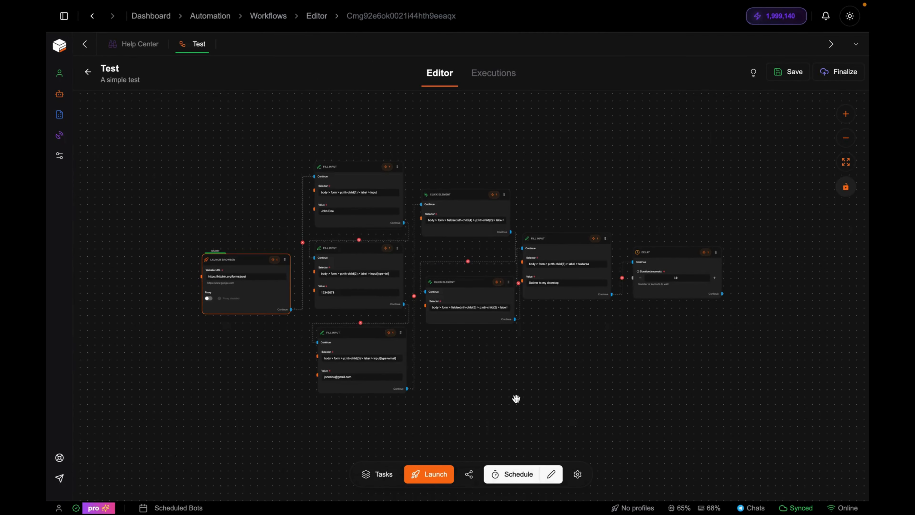
- Schedule the workflow every 10 seconds, save and run it, and view Scheduled Bots
left_click(504, 472)
left_click(328, 182)
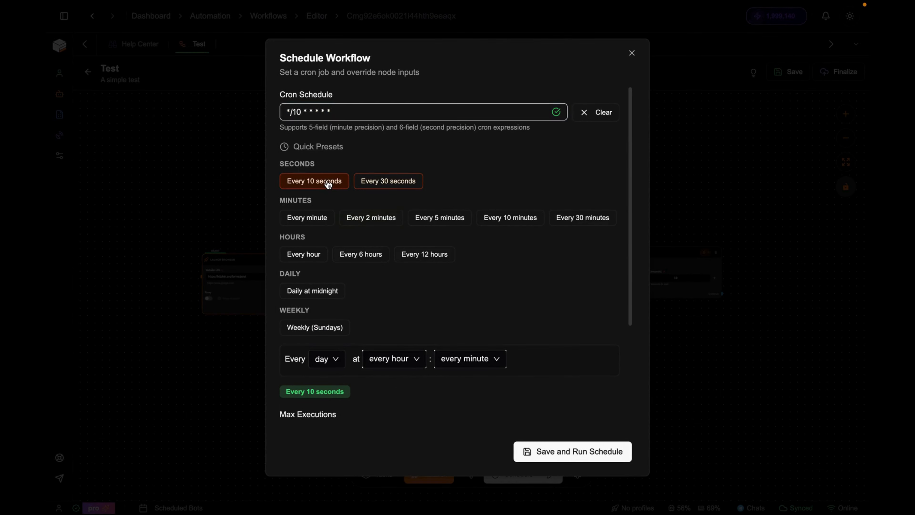
scroll(543, 262, "down", 5)
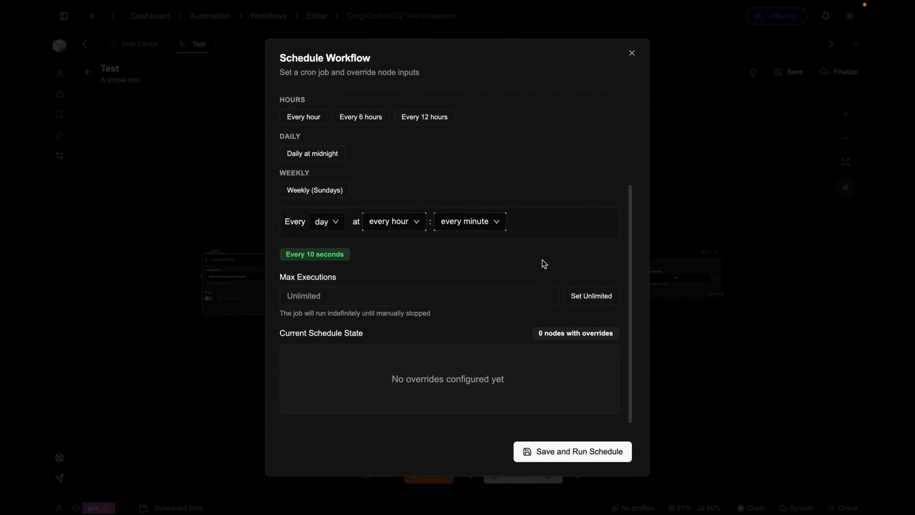
left_click(561, 452)
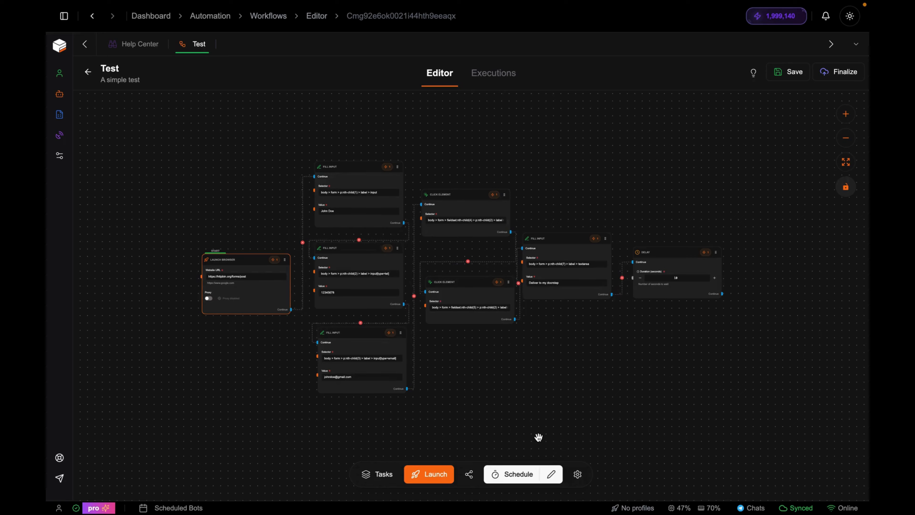
left_click(175, 509)
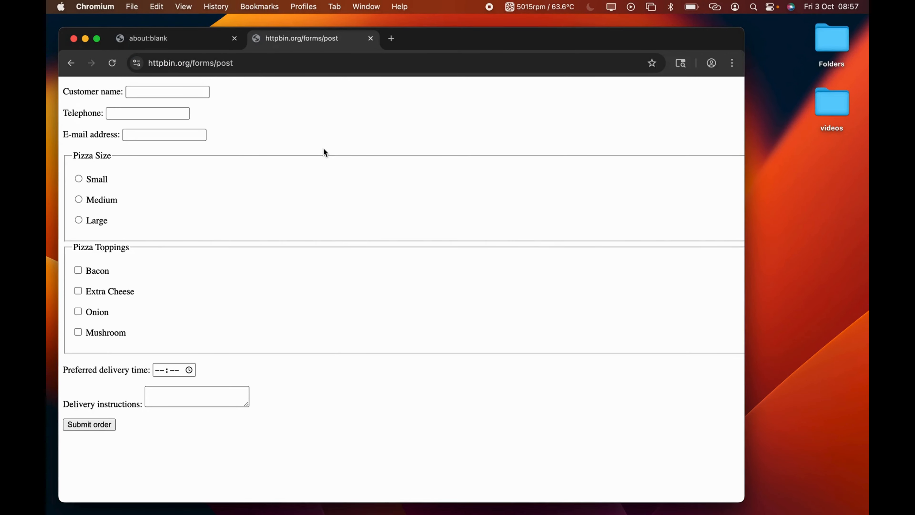
- Move the automated Chromium windows aside and stop the scheduled Test job
type("oe")
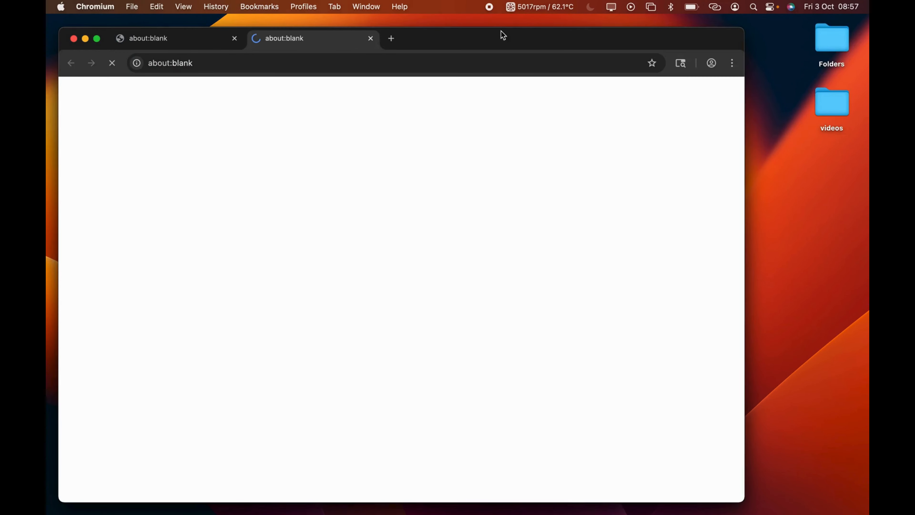
left_click_drag(487, 42, 669, 55)
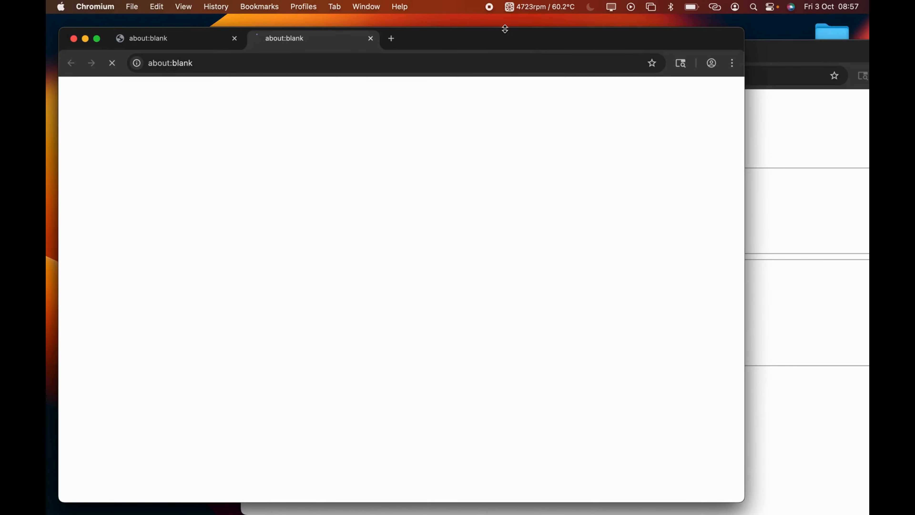
left_click_drag(481, 40, 752, 103)
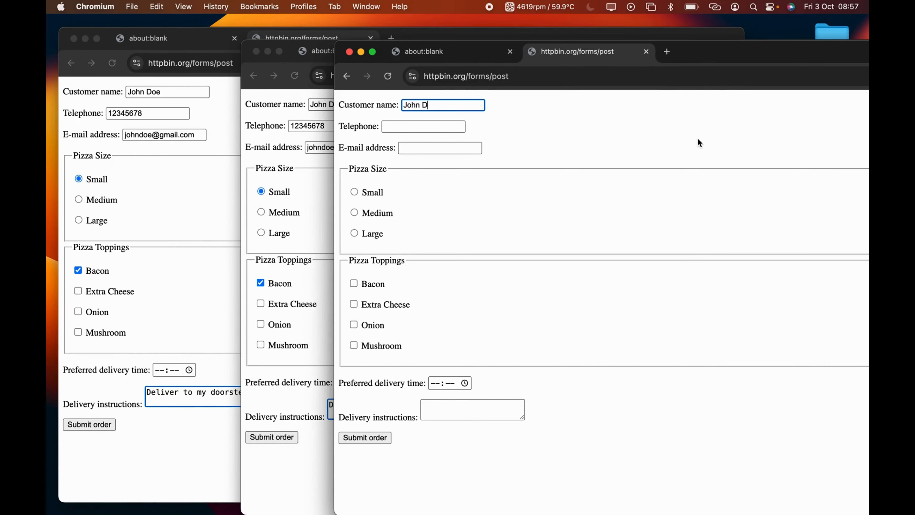
key("ctrl+Right")
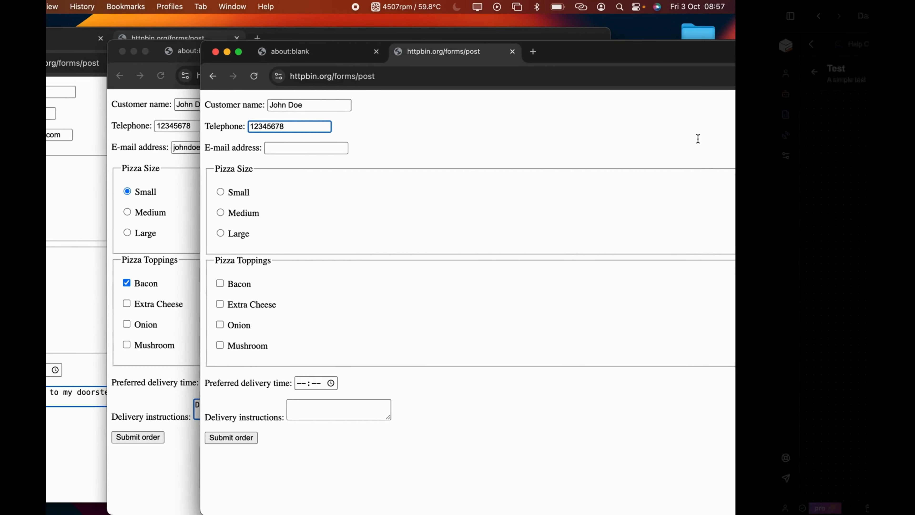
left_click(540, 173)
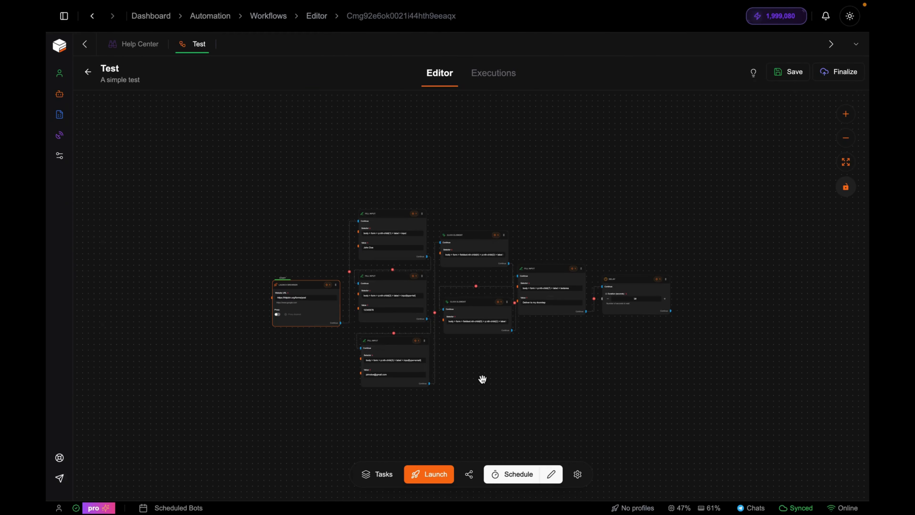
- Turn on scheduler mode, open the Schedule Sheet and add a new execution row
left_click(539, 475)
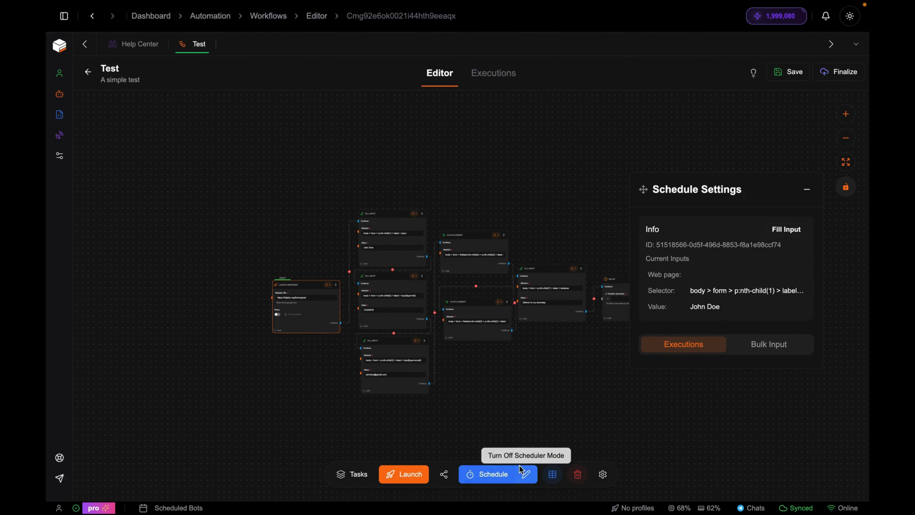
left_click(551, 474)
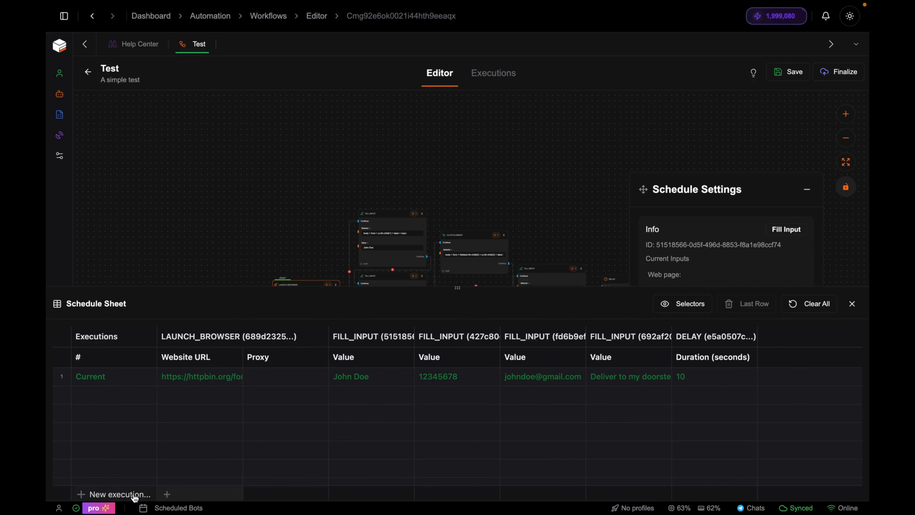
left_click(132, 496)
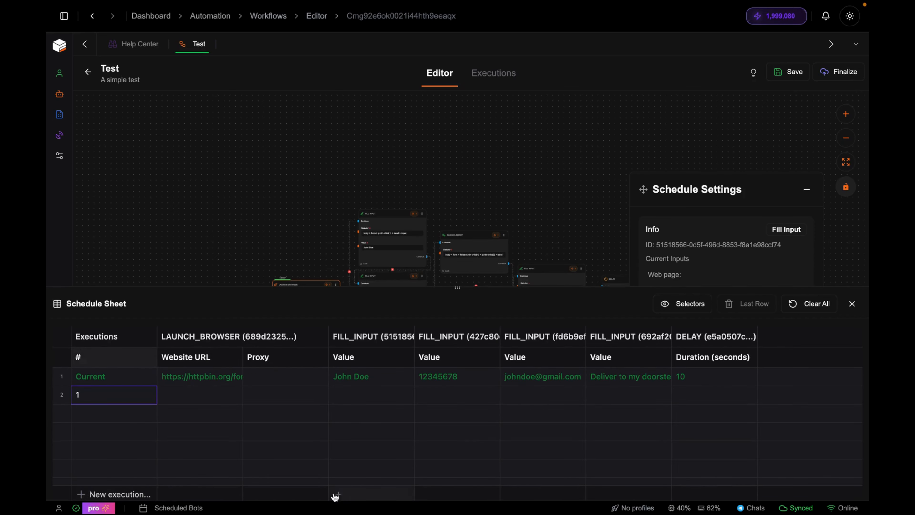
- Fill the execution's customer name, phone number, e-mail and 'Deliver to the airport' note
left_click(357, 392)
type("Peter Griffin")
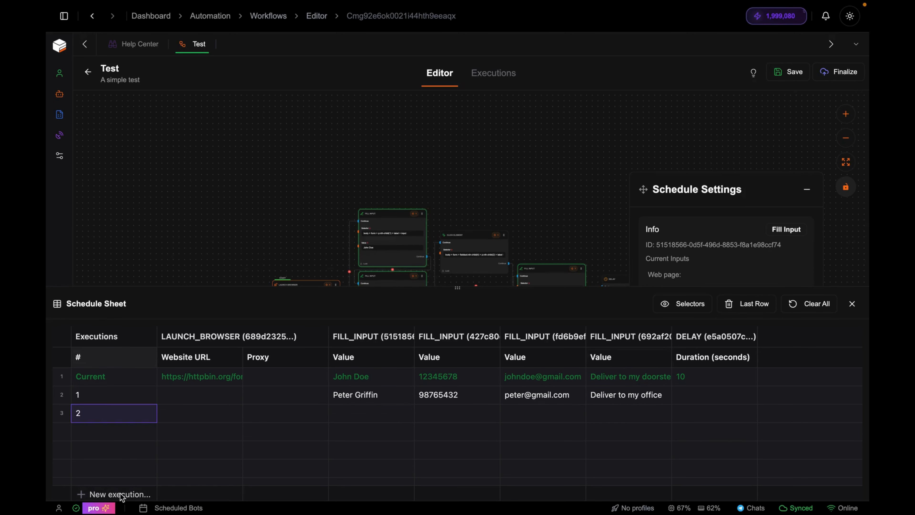
double_click(354, 415)
type("Jan")
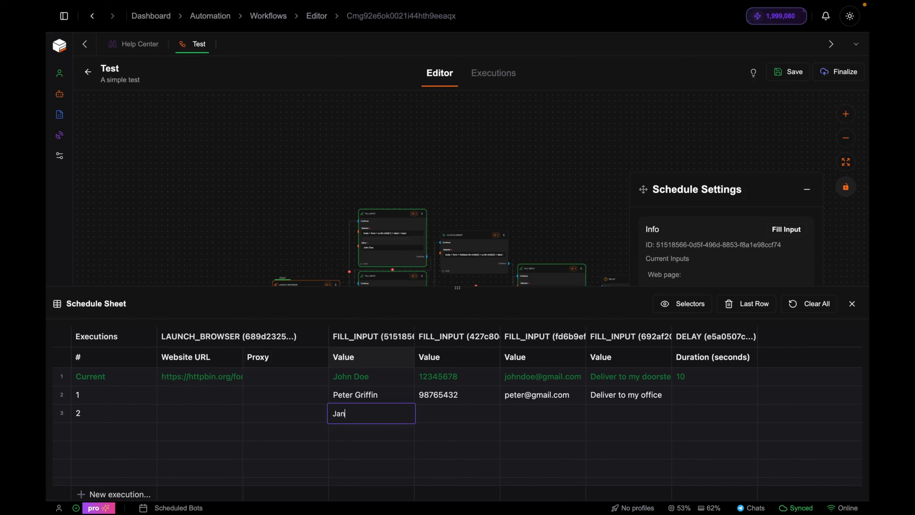
type("e")
key("Tab")
key("Tab")
key("Tab")
type("Deliver to the airport")
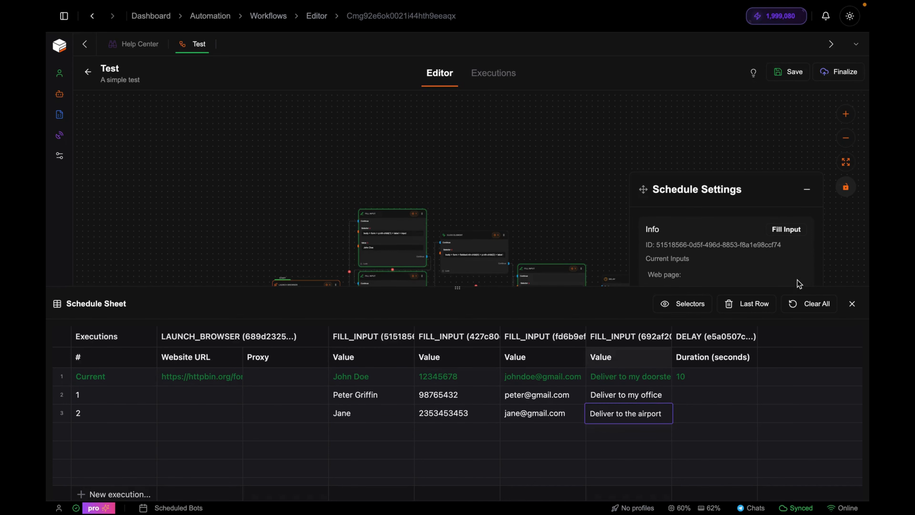
- Cancel a Clear All of the sheet data, then show and hide the selector columns
left_click(810, 303)
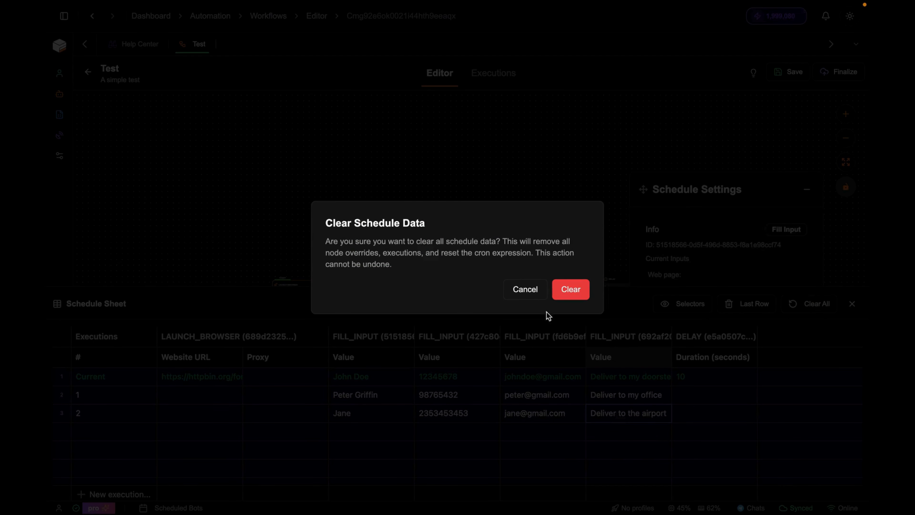
left_click(526, 289)
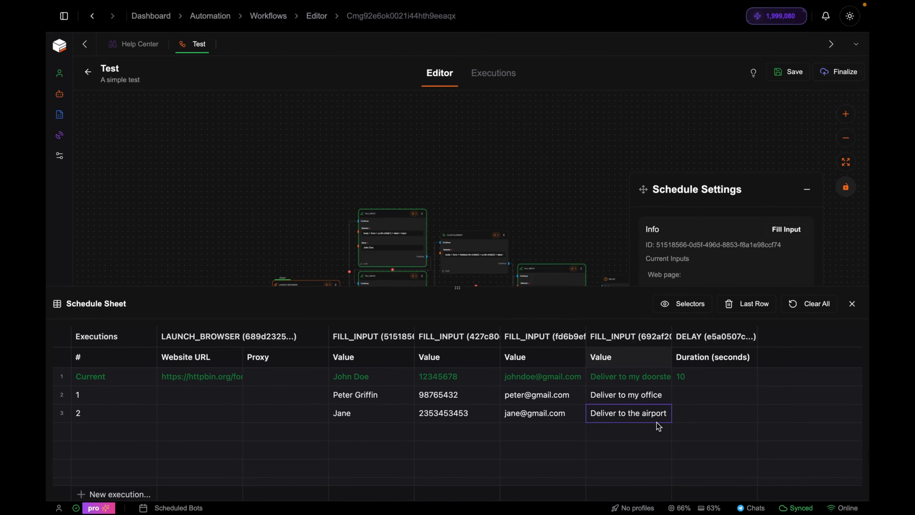
left_click(695, 416)
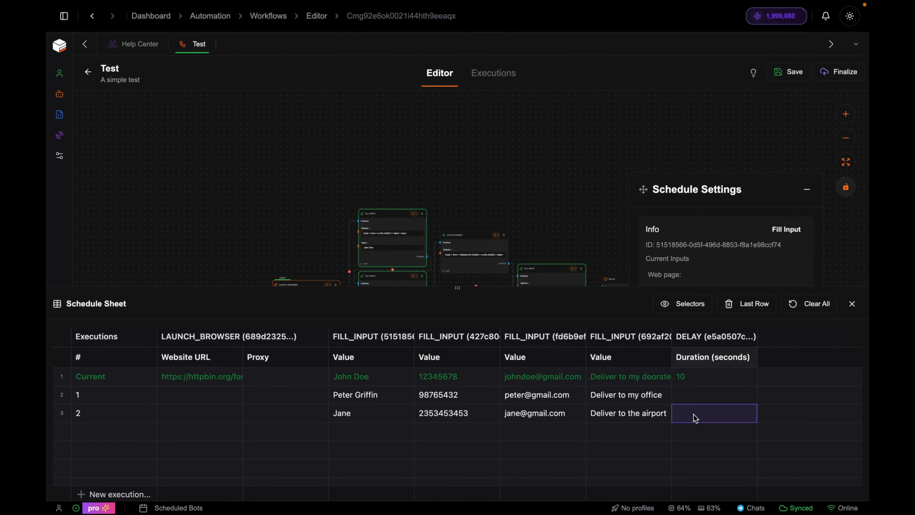
left_click(670, 306)
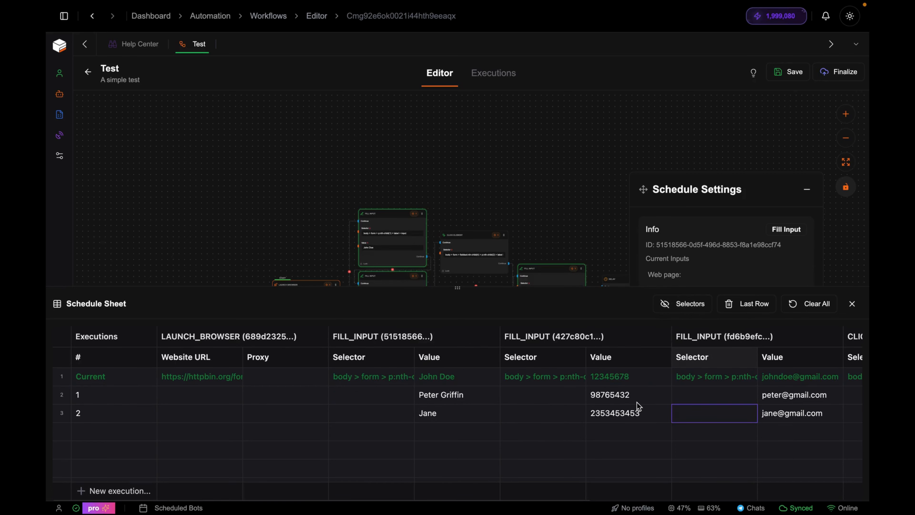
scroll(637, 402, "right", 5)
scroll(564, 416, "right", 3)
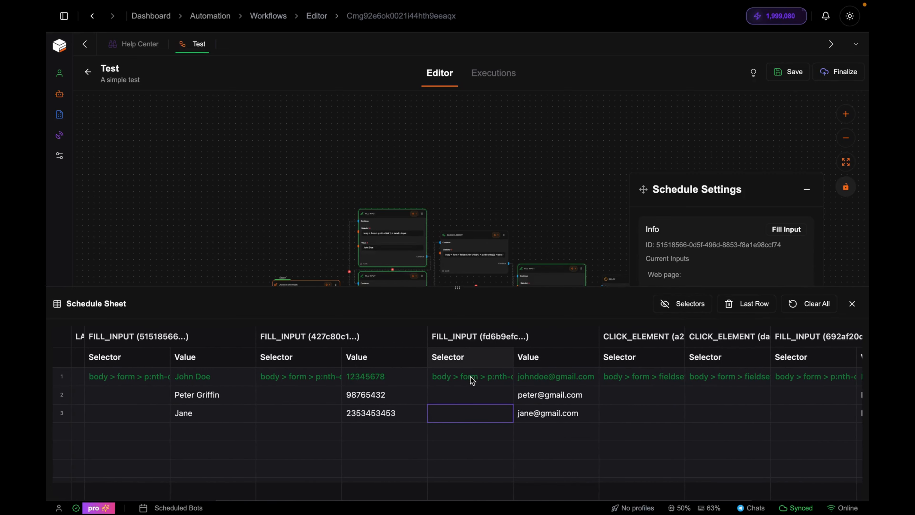
left_click(687, 305)
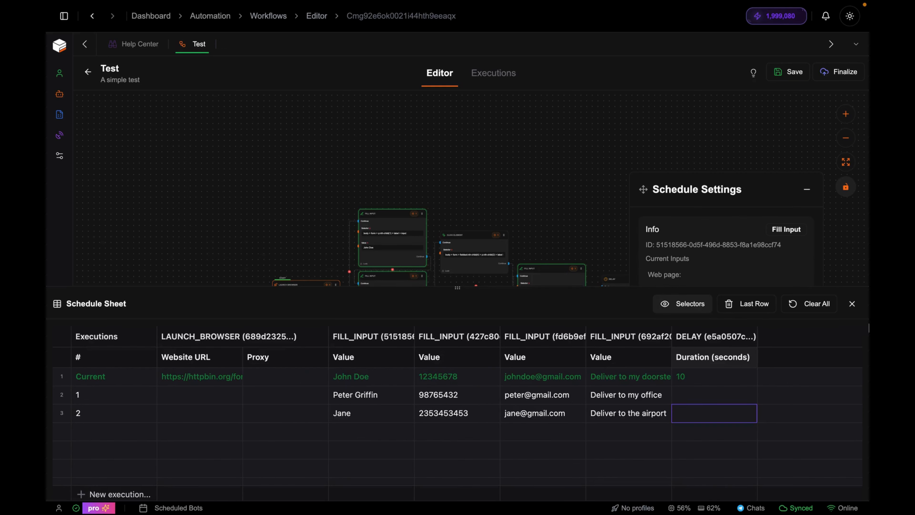
- Close the Schedule Sheet and inspect the Fill Input nodes' execution values
left_click(851, 303)
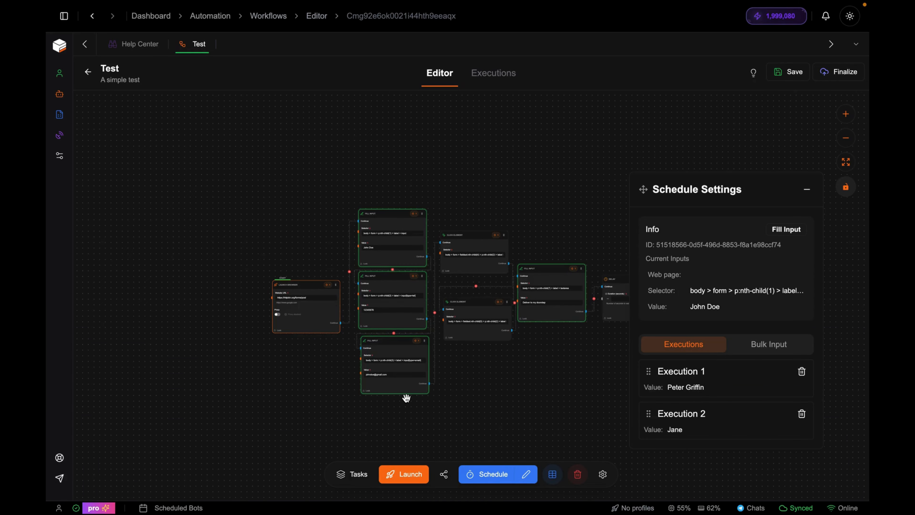
scroll(515, 393, "up", 5)
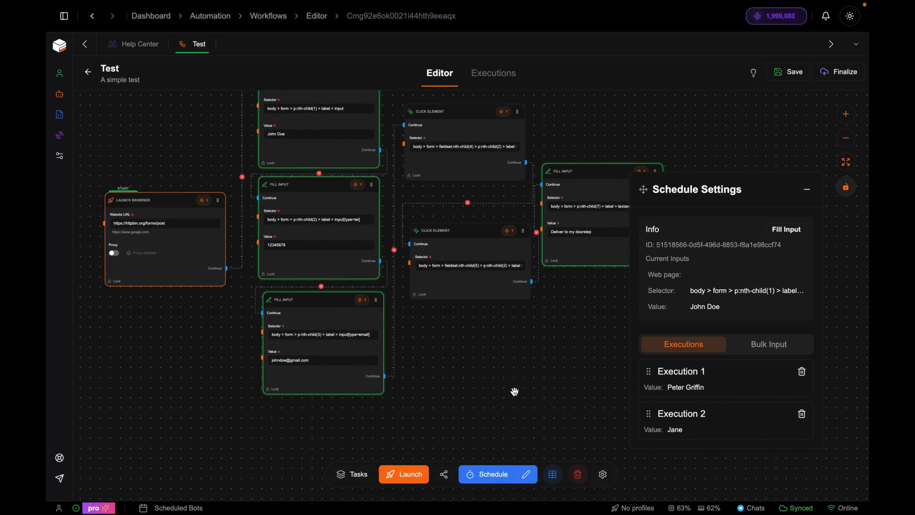
left_click_drag(519, 415, 523, 430)
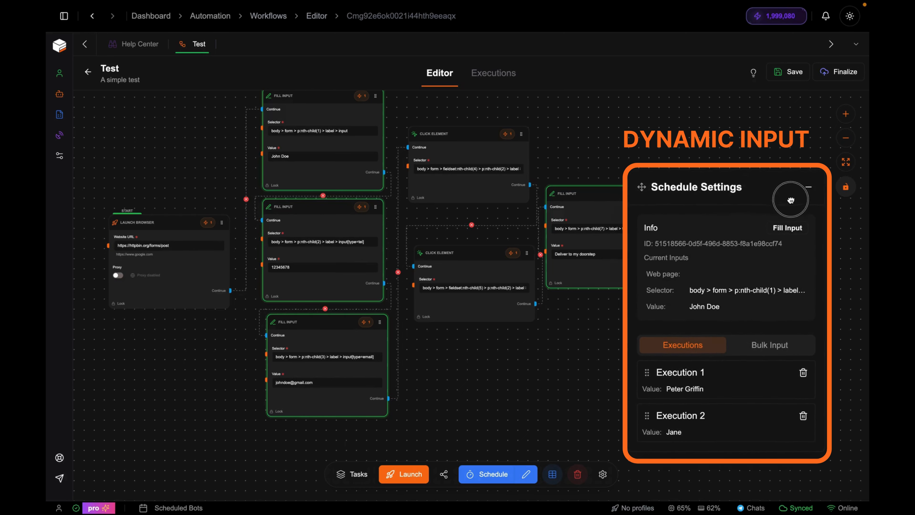
left_click_drag(788, 195, 772, 112)
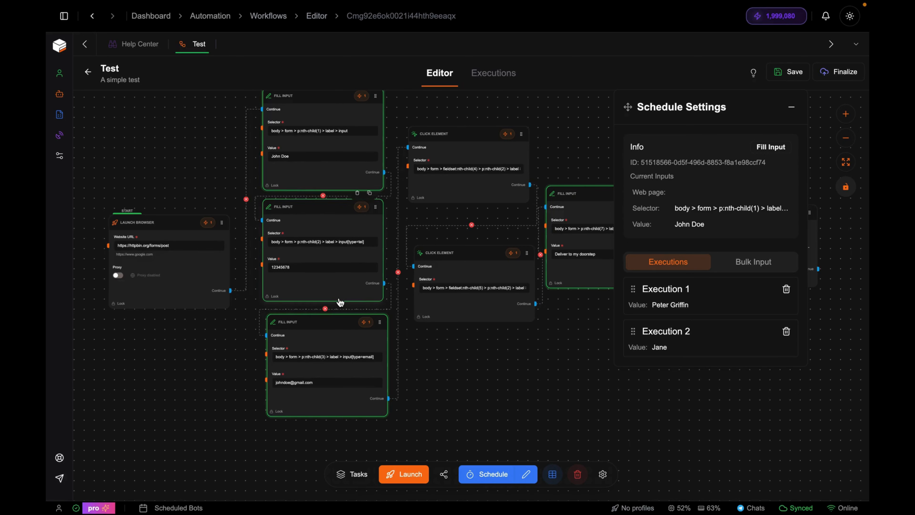
left_click(367, 286)
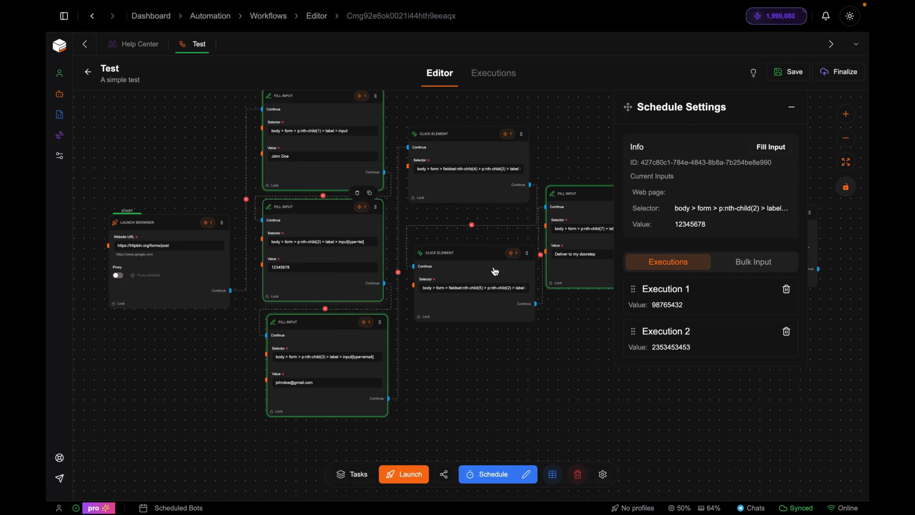
left_click(386, 353)
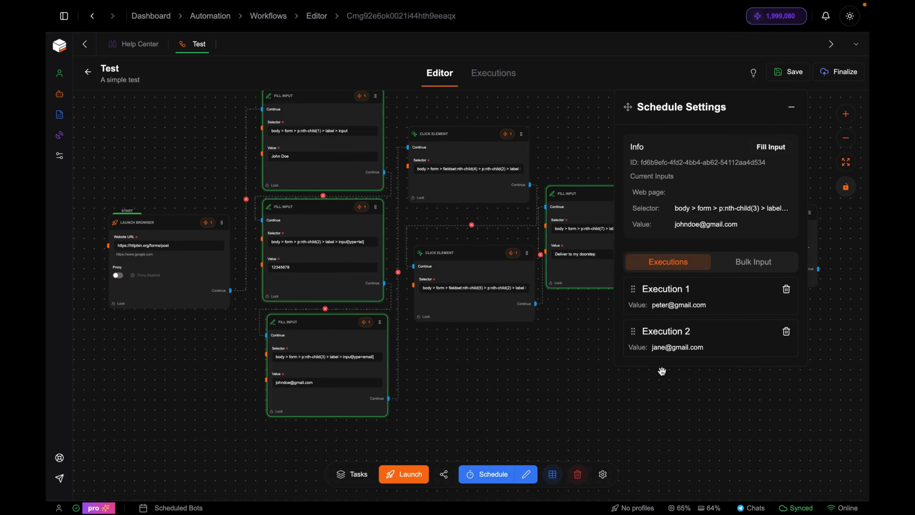
left_click(343, 135)
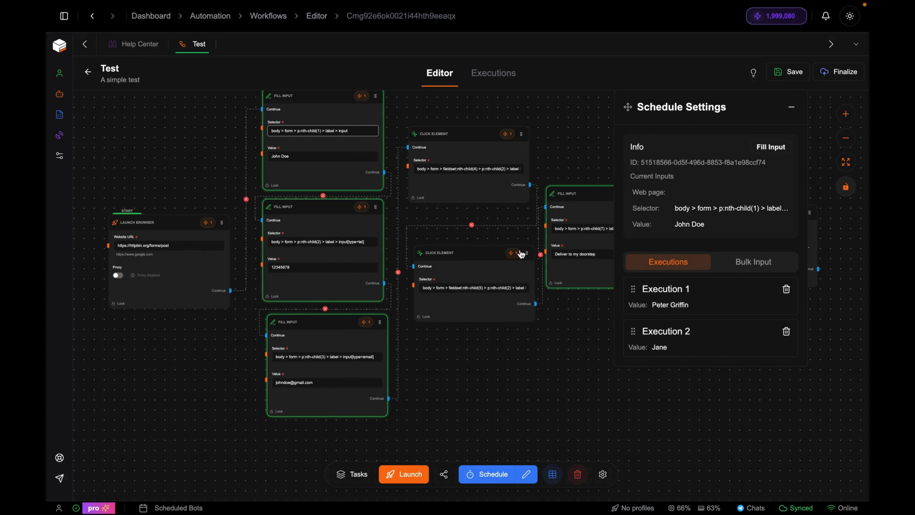
- Lock all four Fill Input nodes and move Execution 1 below Execution 2
left_click(324, 189)
left_click(313, 296)
left_click(321, 414)
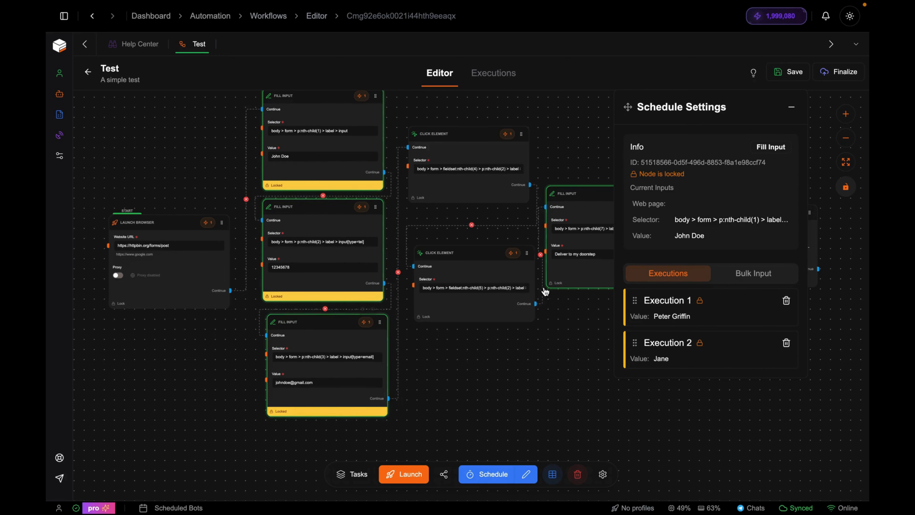
left_click(566, 284)
left_click_drag(634, 299, 635, 343)
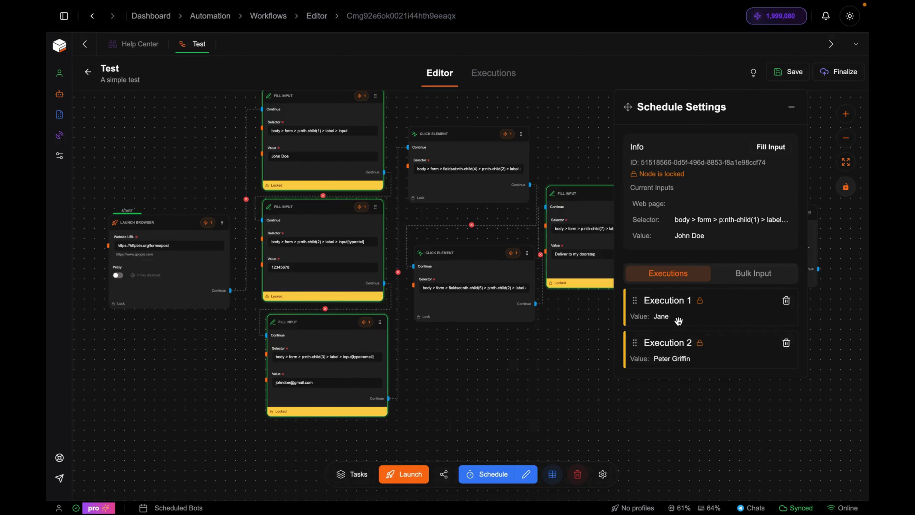
left_click(552, 474)
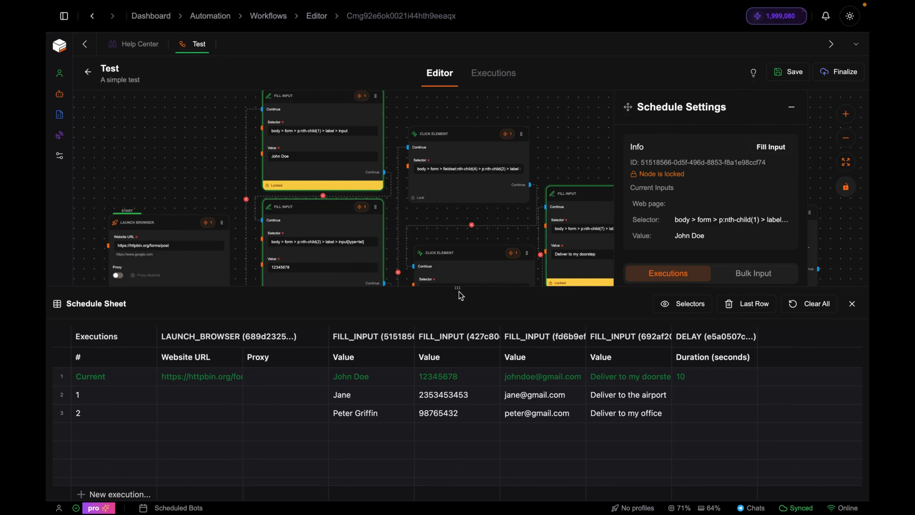
- Swap the two executions back to original order, close the Schedule Sheet, and show Bulk Input
left_click_drag(458, 285, 458, 355)
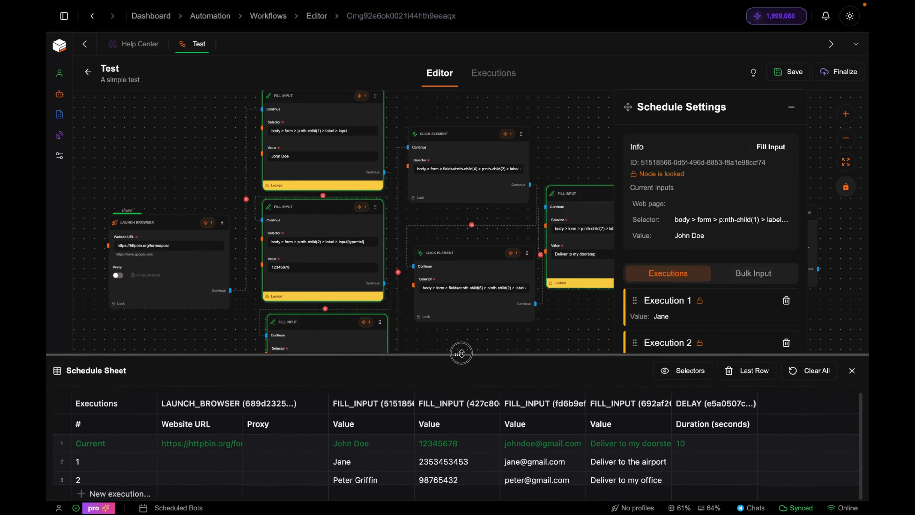
left_click_drag(633, 300, 635, 347)
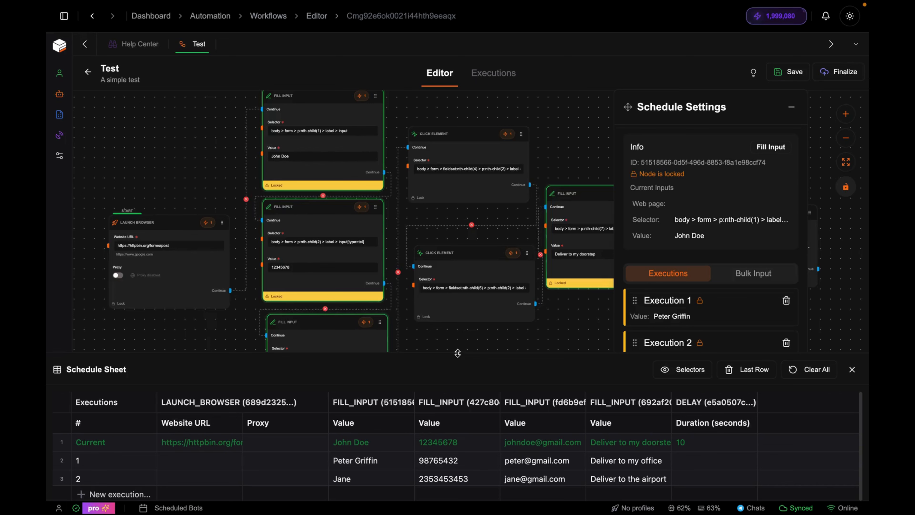
left_click_drag(457, 355, 455, 316)
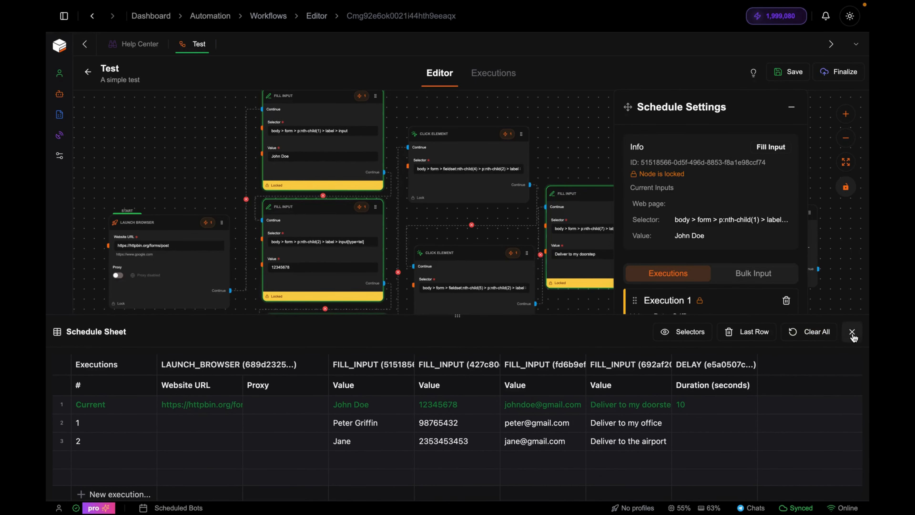
left_click(852, 331)
left_click(744, 281)
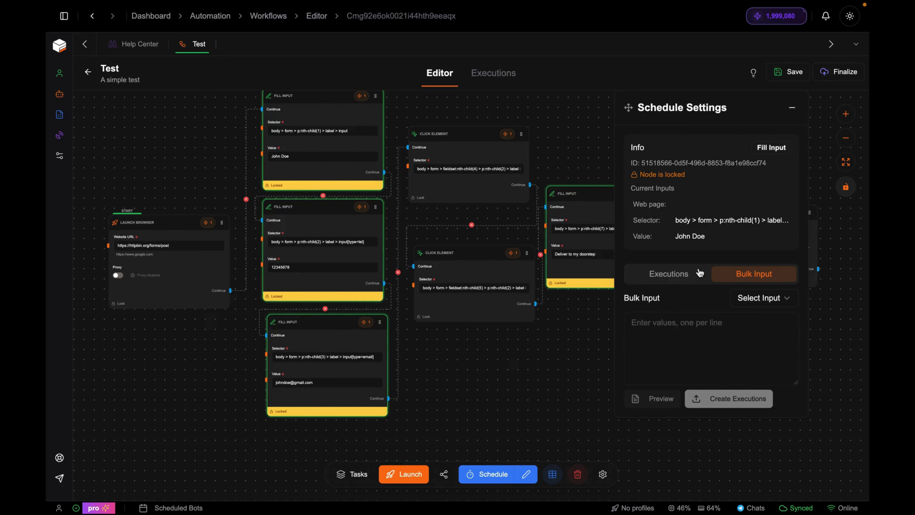
- Bulk-fill the Value input with a new customer name and create an execution from it
left_click(771, 297)
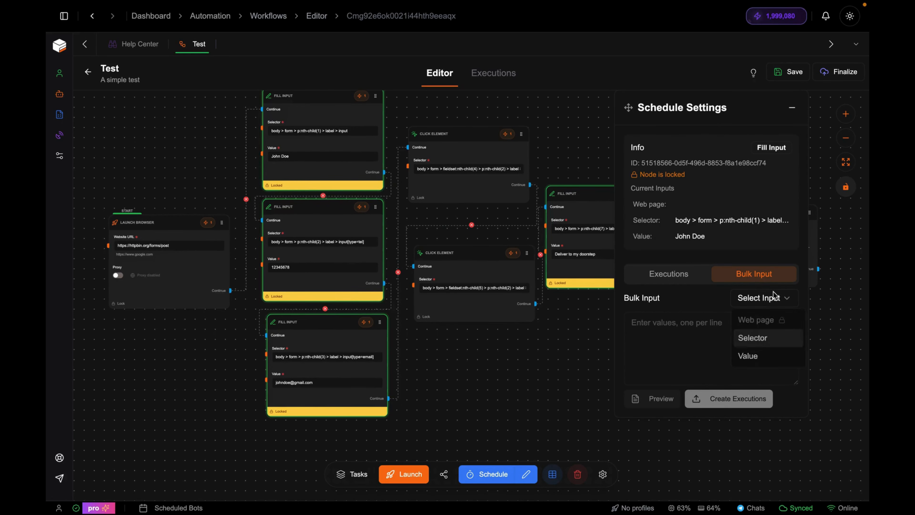
left_click(746, 358)
left_click(668, 274)
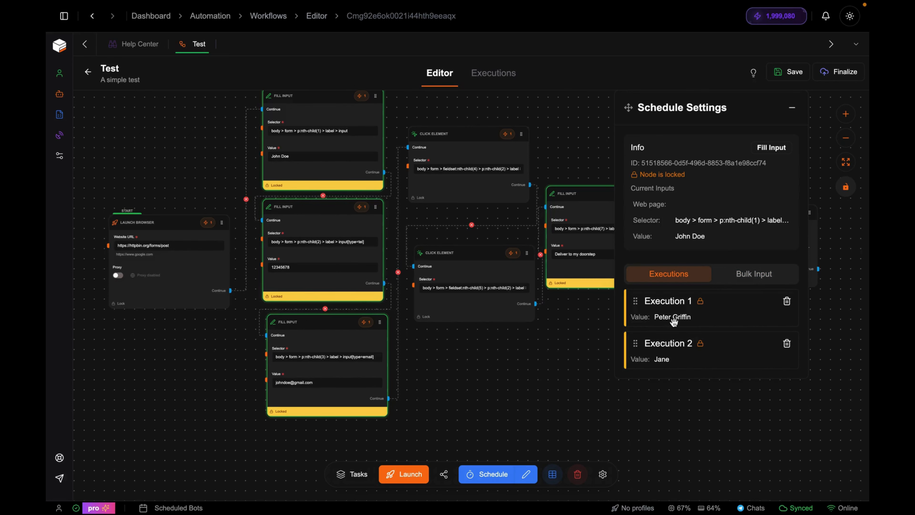
left_click(739, 281)
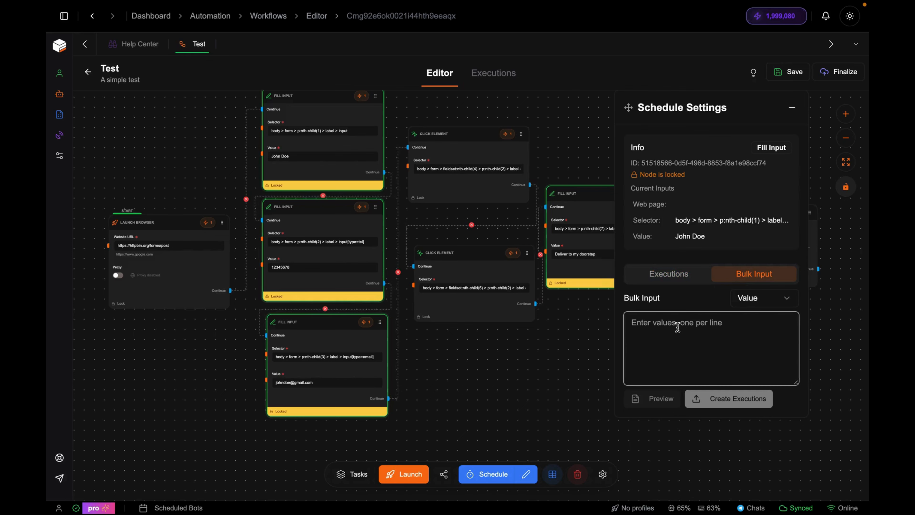
left_click(659, 398)
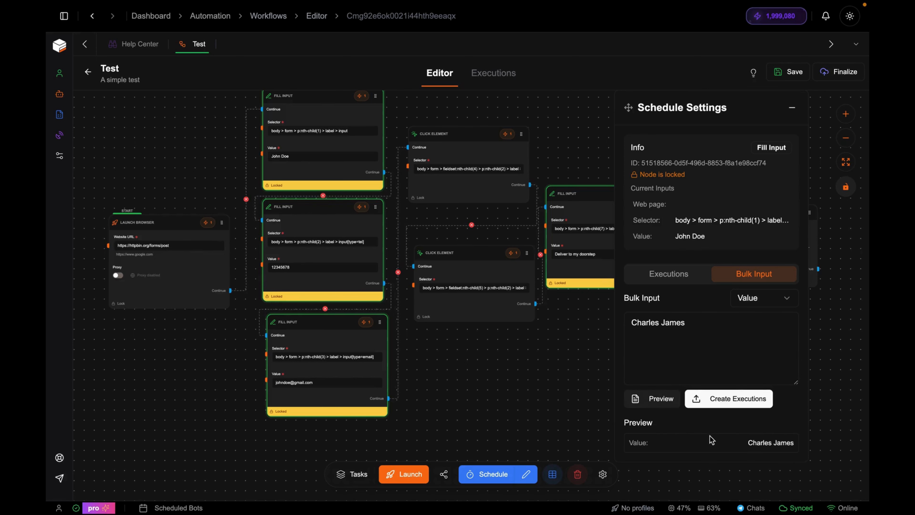
left_click(734, 399)
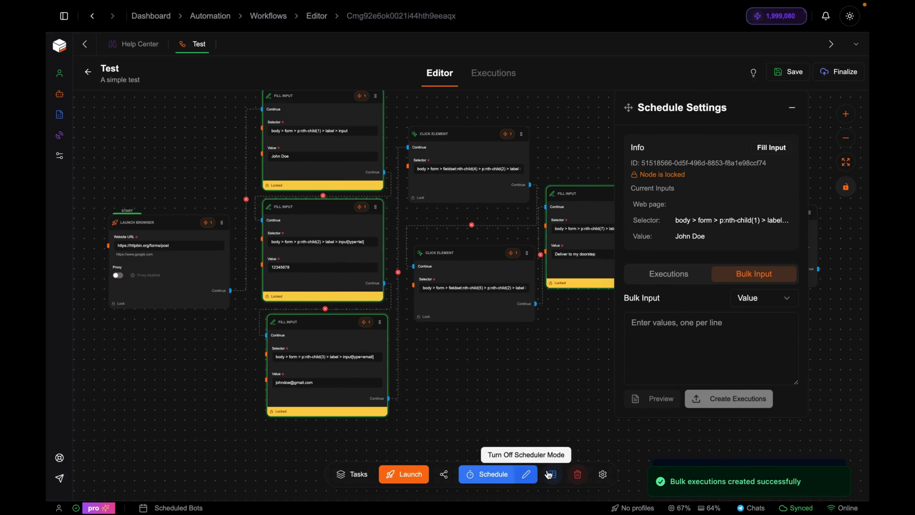
- Shrink the Schedule Sheet and select the Launch Browser node to show its inputs
left_click(549, 474)
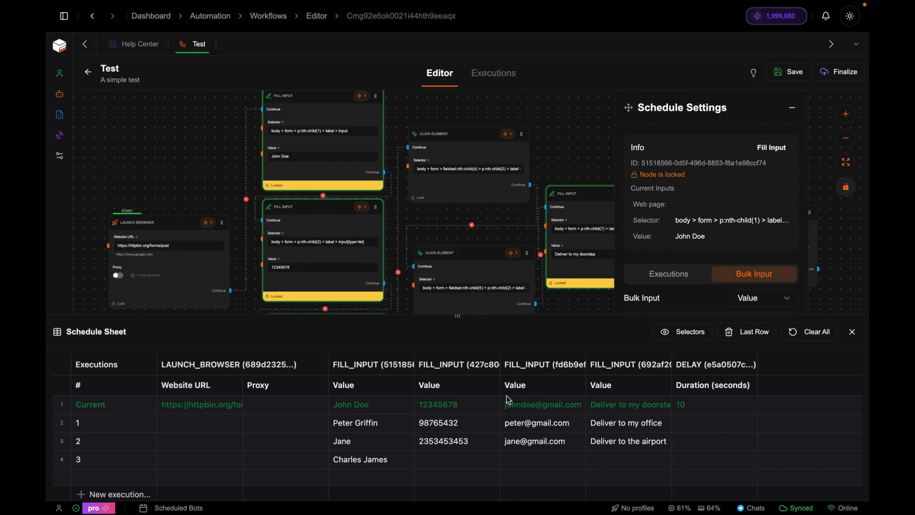
mouse_move(355, 210)
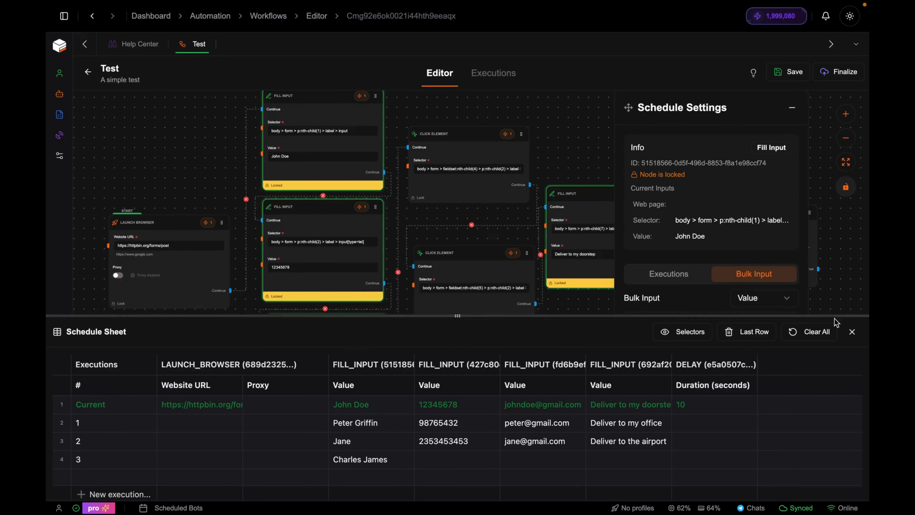
left_click_drag(839, 316, 824, 462)
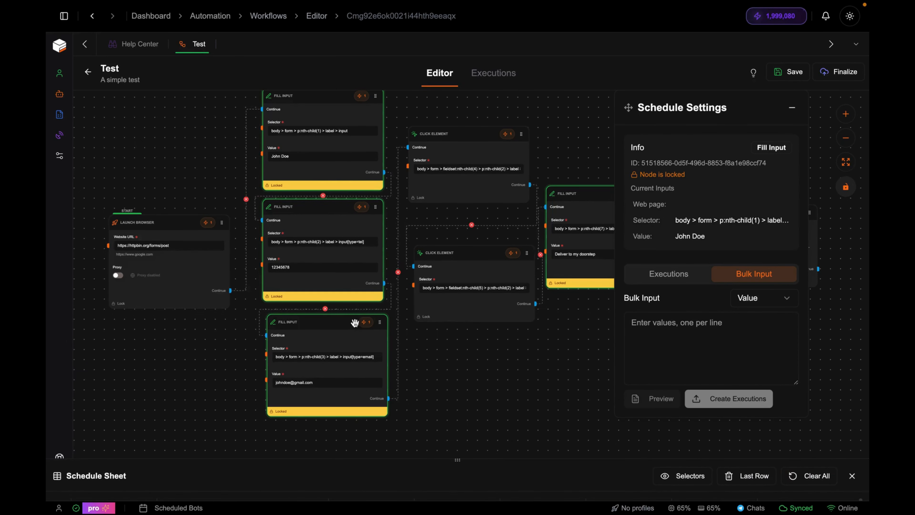
left_click(168, 292)
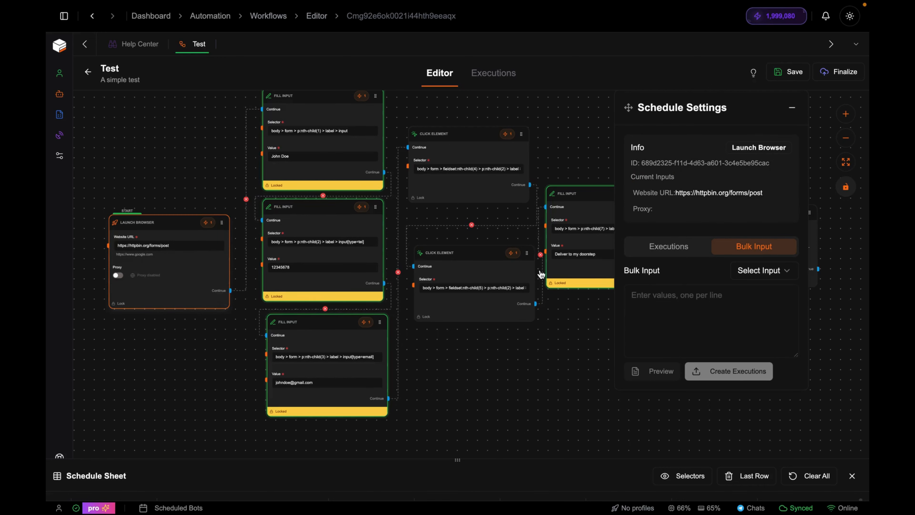
- Set the Launch Browser node's bulk input to Proxy, browsing proxies without adding one
left_click(756, 270)
left_click(749, 311)
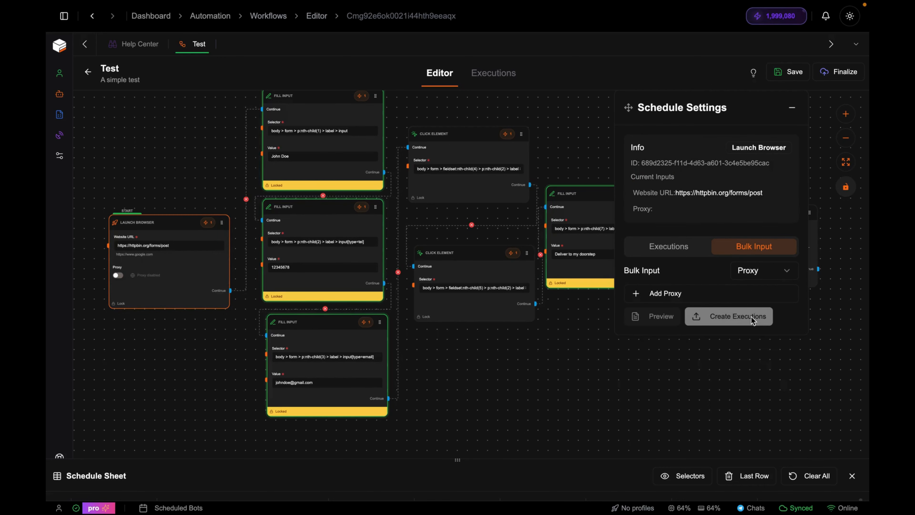
left_click(665, 300)
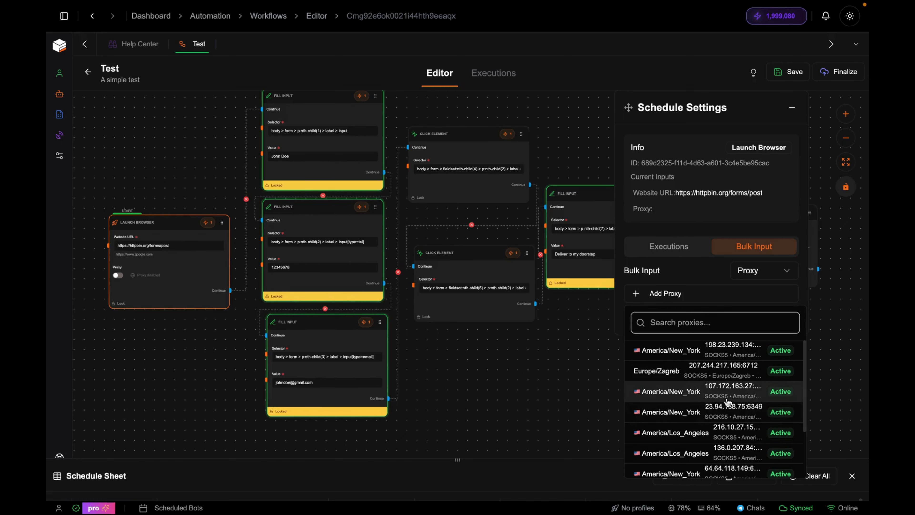
left_click(574, 368)
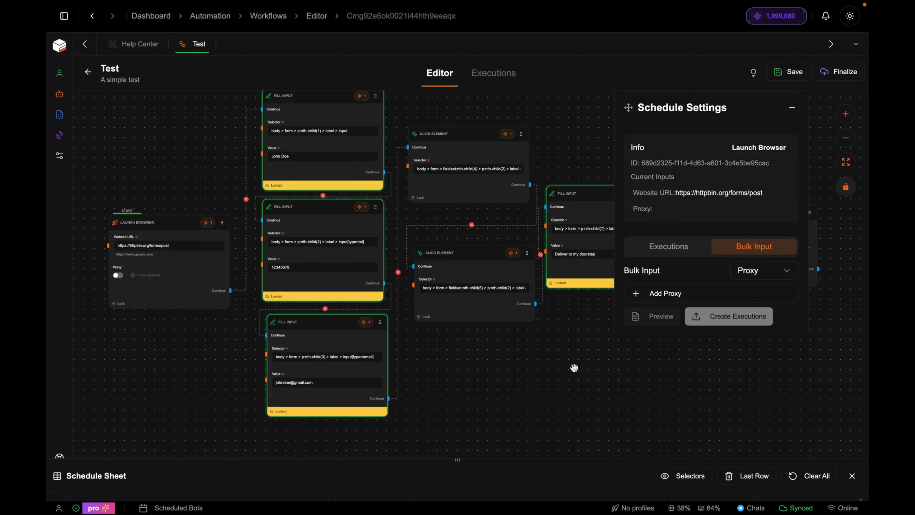
- Reschedule the Test workflow every 10 seconds, save and run it, and view Scheduled Bots
left_click(498, 477)
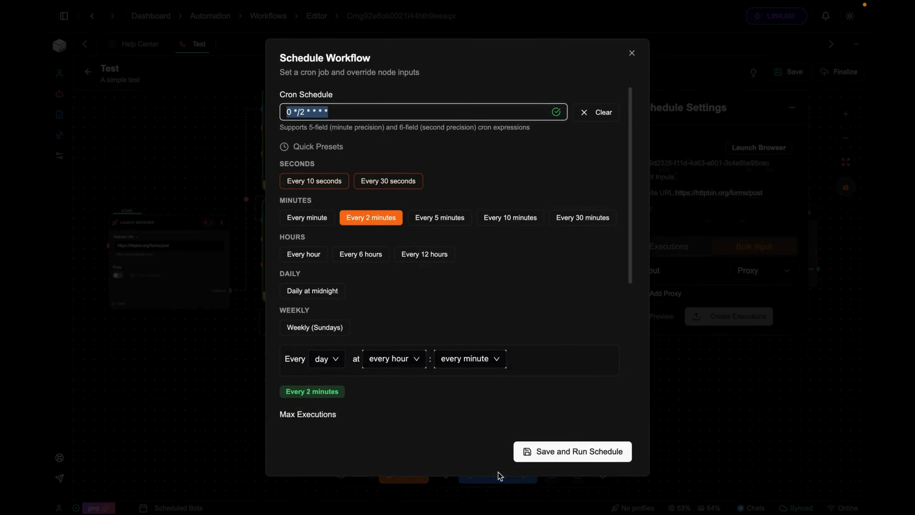
left_click(311, 179)
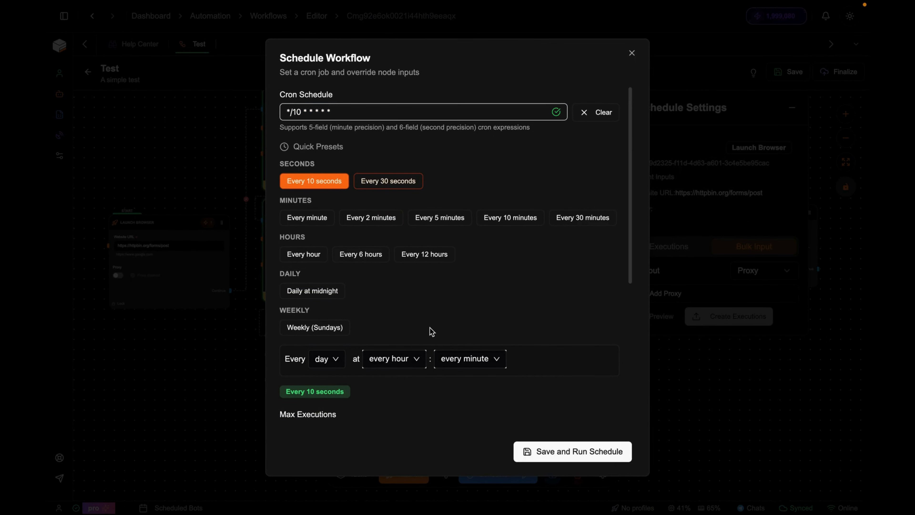
left_click(562, 454)
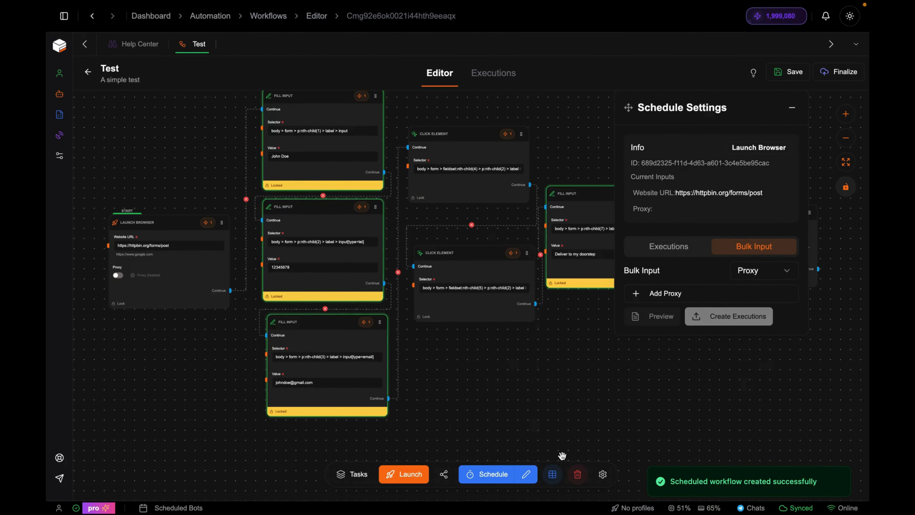
left_click(553, 474)
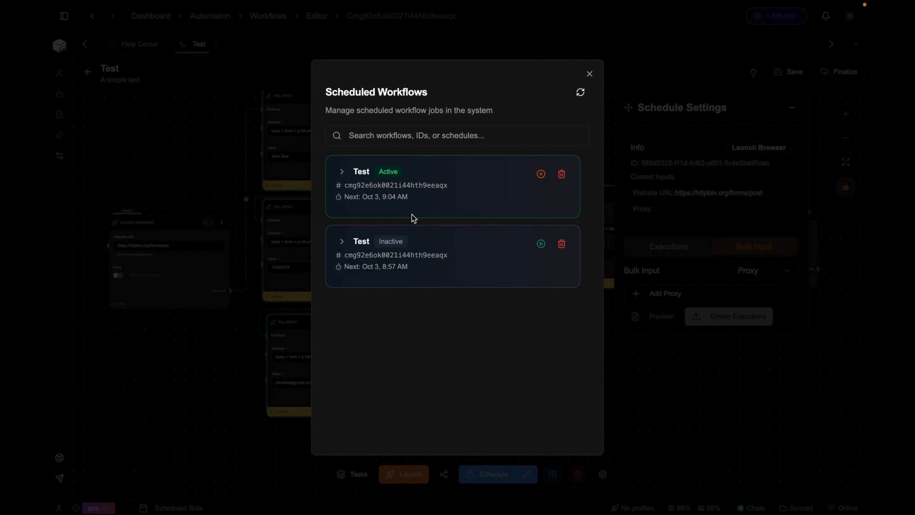
type("Peter Gri")
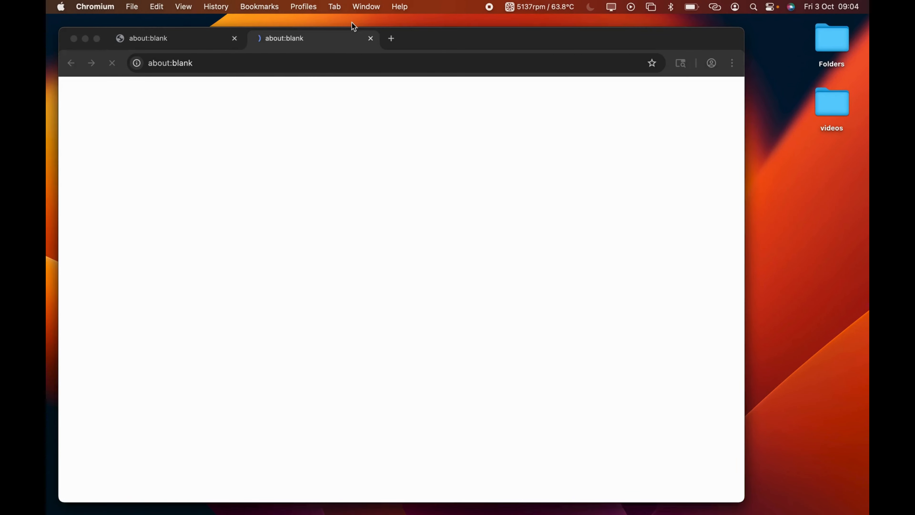
- Move the new Chromium window aside and bring the first filled httpbin order form forward
left_click_drag(462, 40, 484, 40)
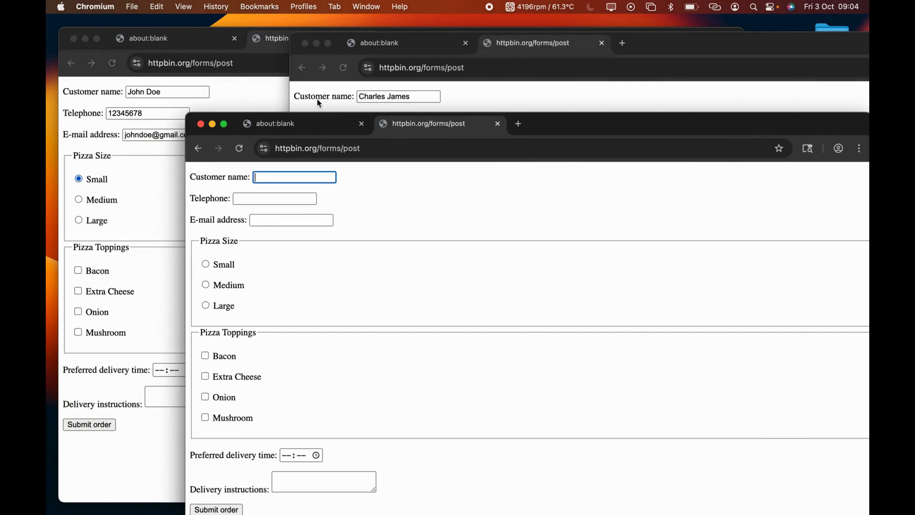
left_click(248, 97)
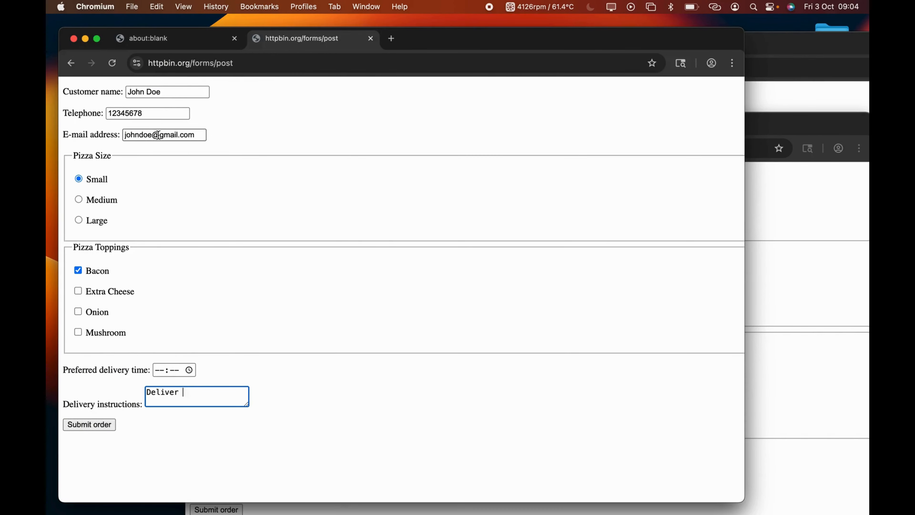
type("doorstep")
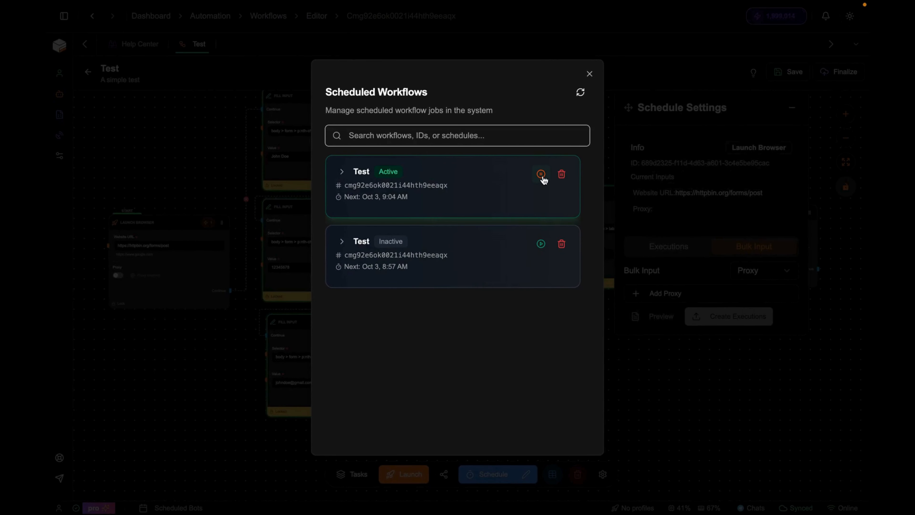
- Pause the active Test schedule, delete both Test schedule rows, and close the empty list
left_click(541, 176)
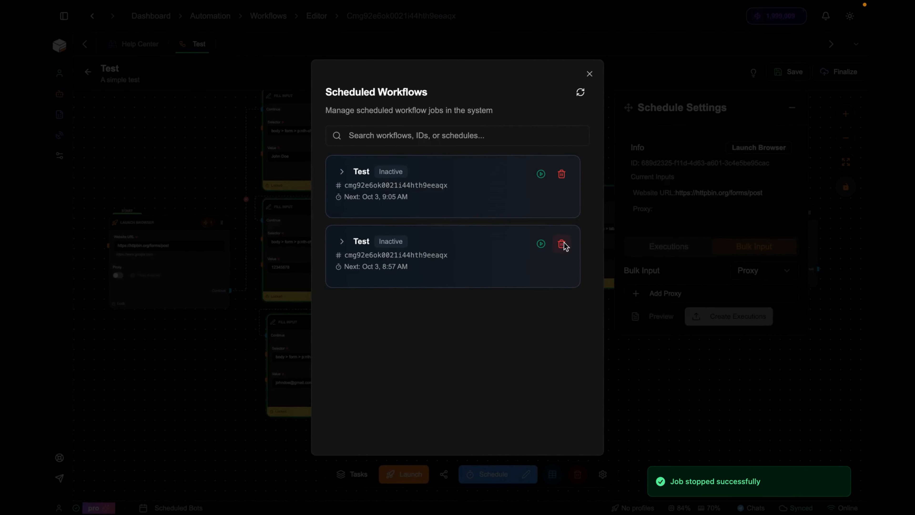
left_click(562, 245)
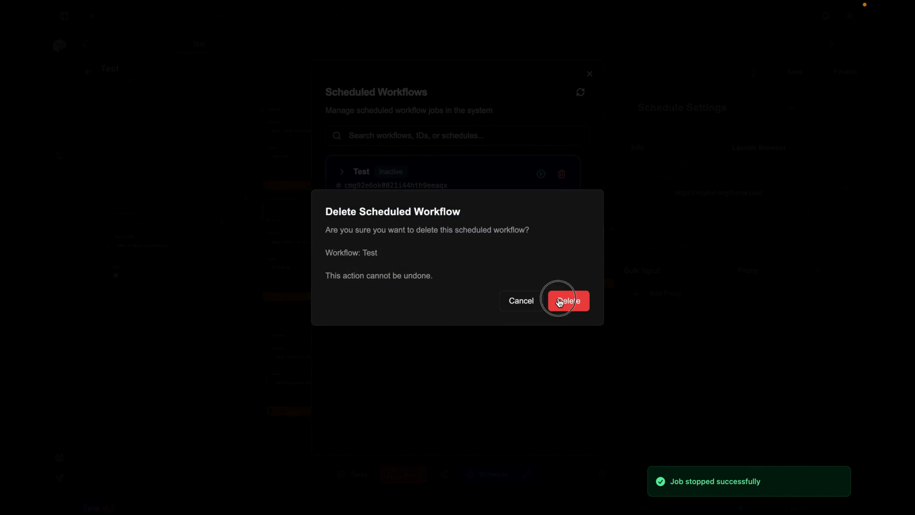
left_click(565, 303)
left_click(562, 174)
left_click(568, 301)
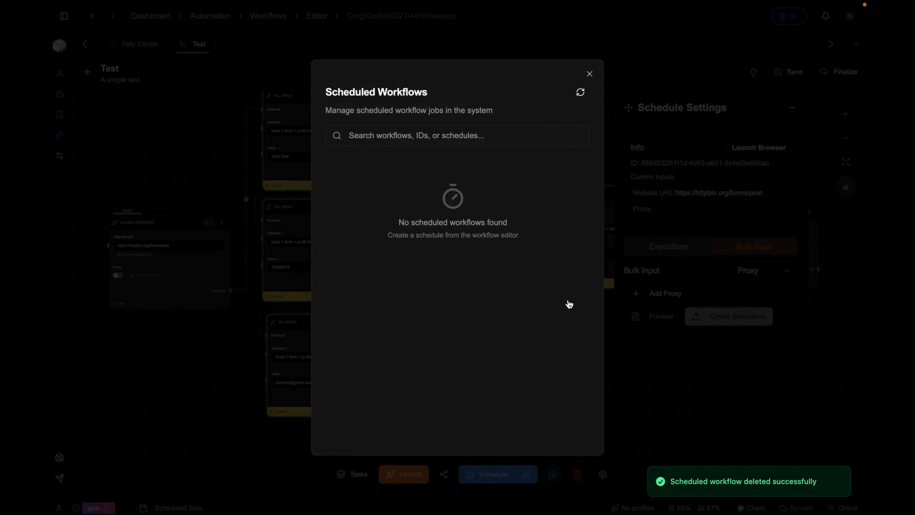
left_click(627, 118)
left_click_drag(586, 348, 567, 375)
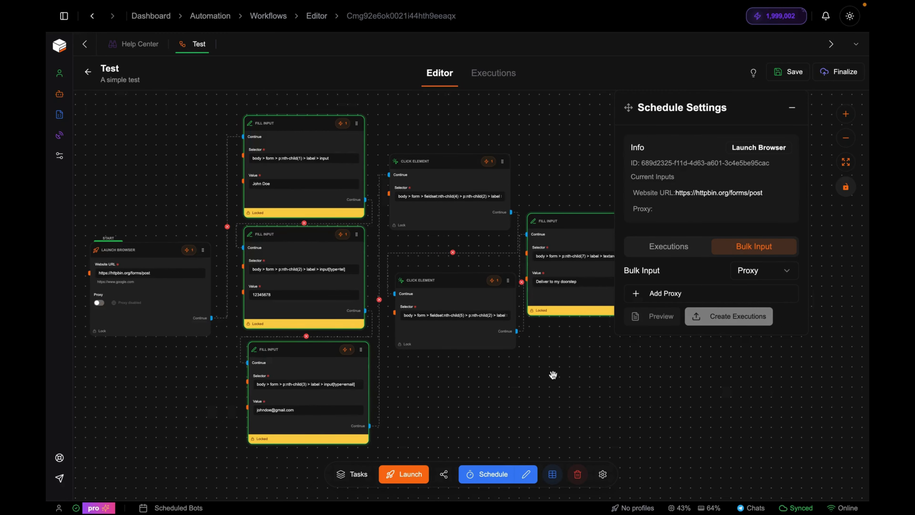
- Show the Tasks list from the bottom toolbar and scroll through the available tasks
left_click(357, 474)
scroll(173, 439, "down", 5)
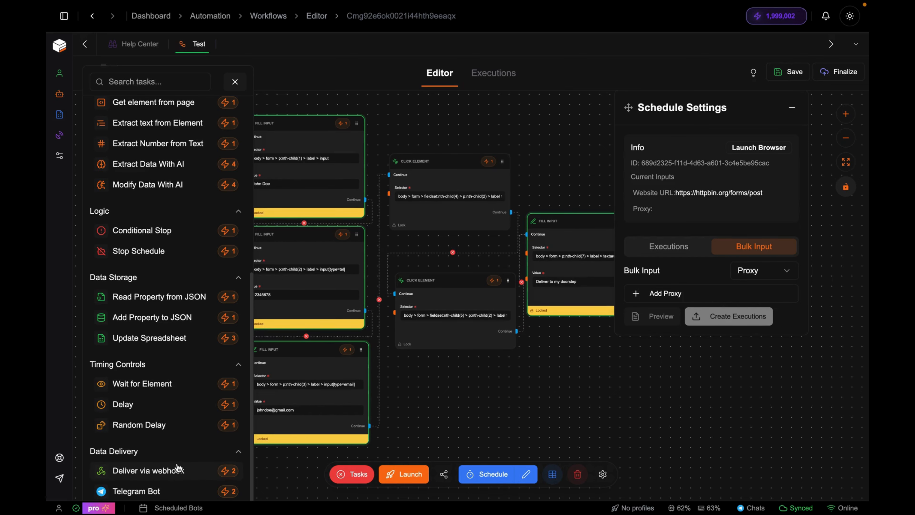
scroll(177, 465, "up", 8)
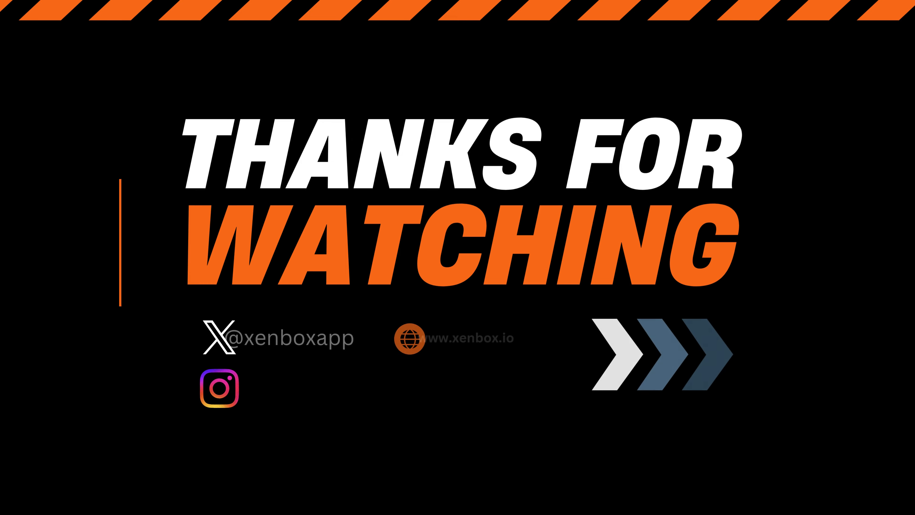